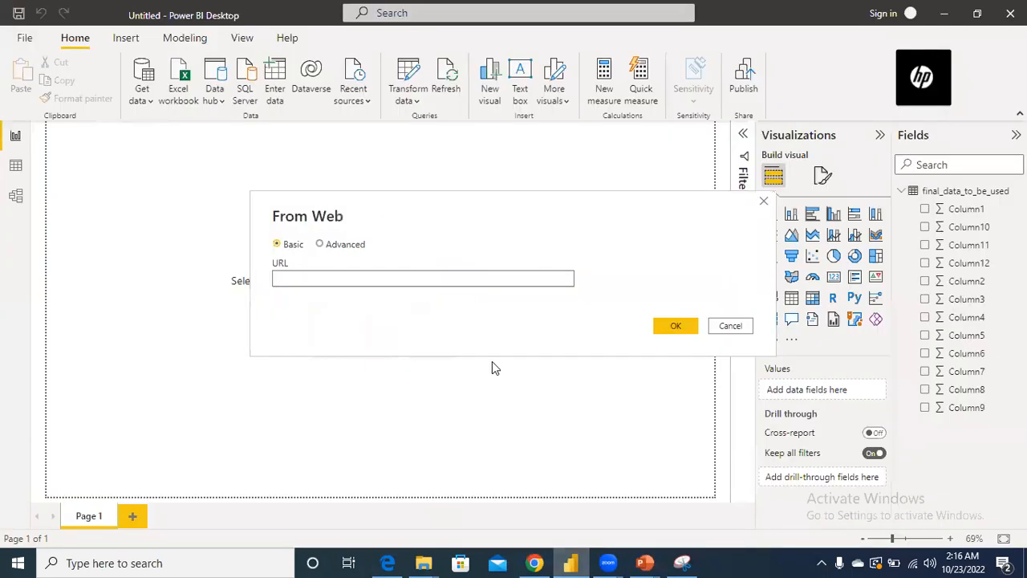
type("https://en.wikipedia.org/wiki/Computer")
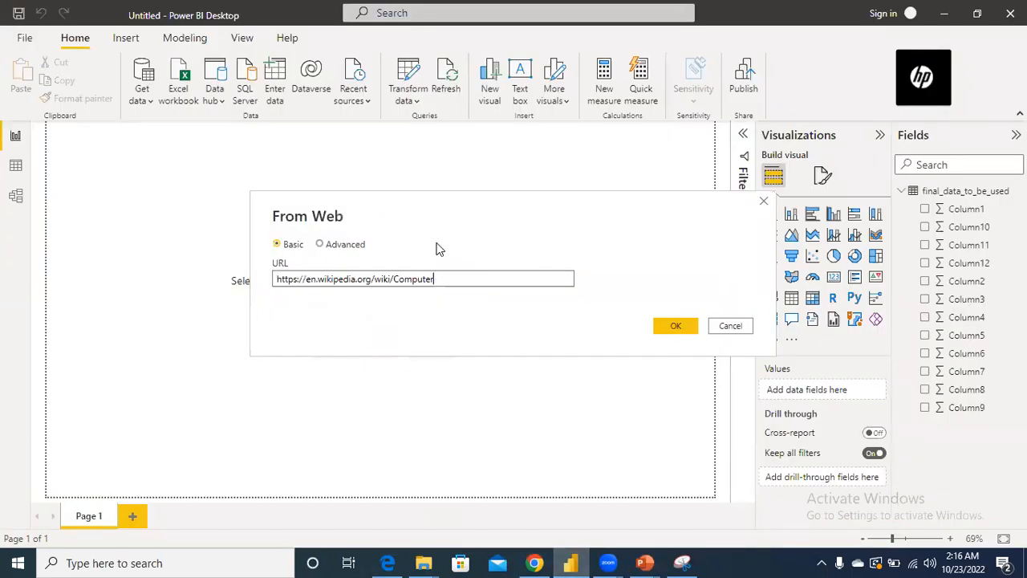
left_click(687, 329)
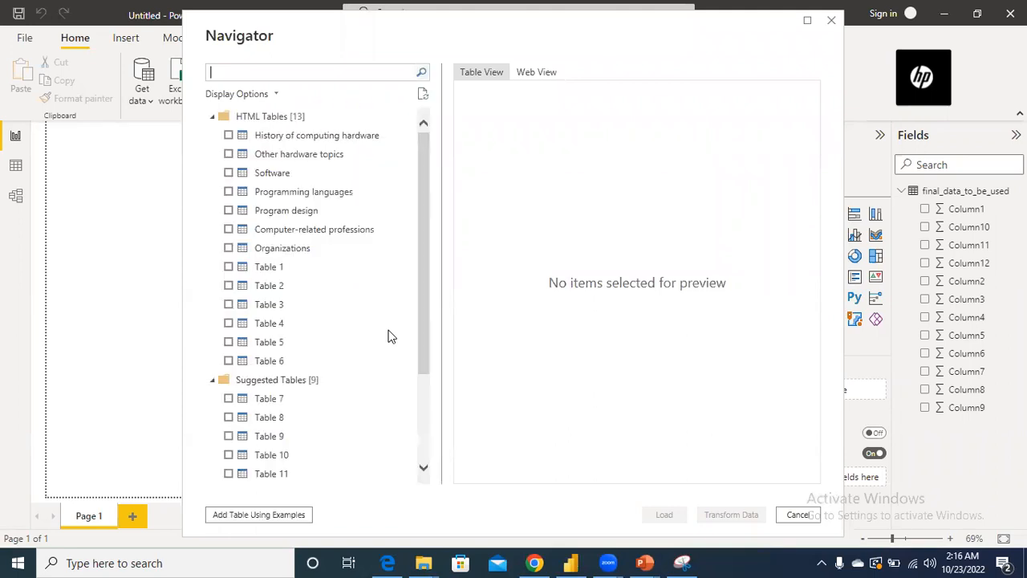
left_click(228, 135)
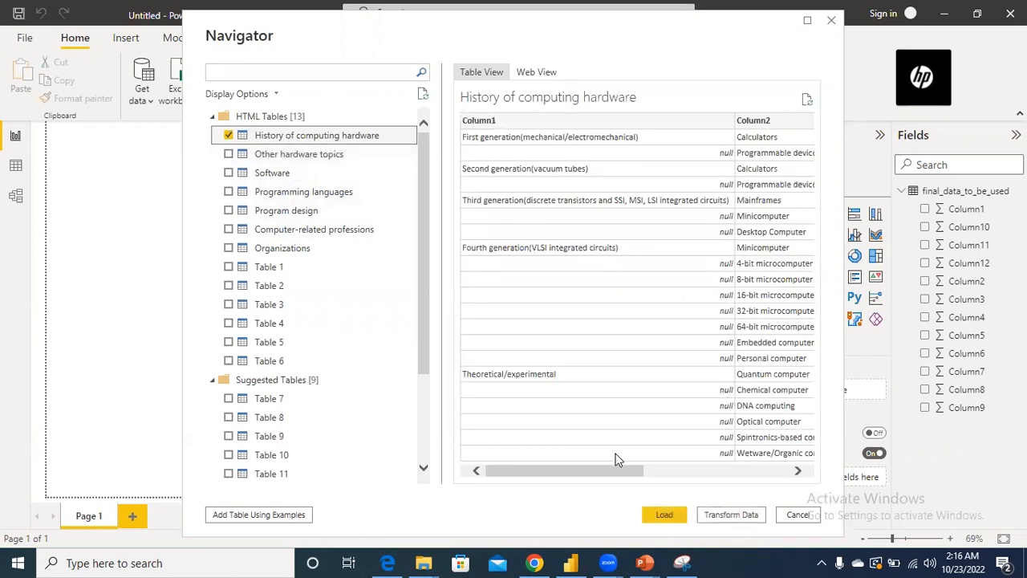
left_click_drag(630, 478, 776, 473)
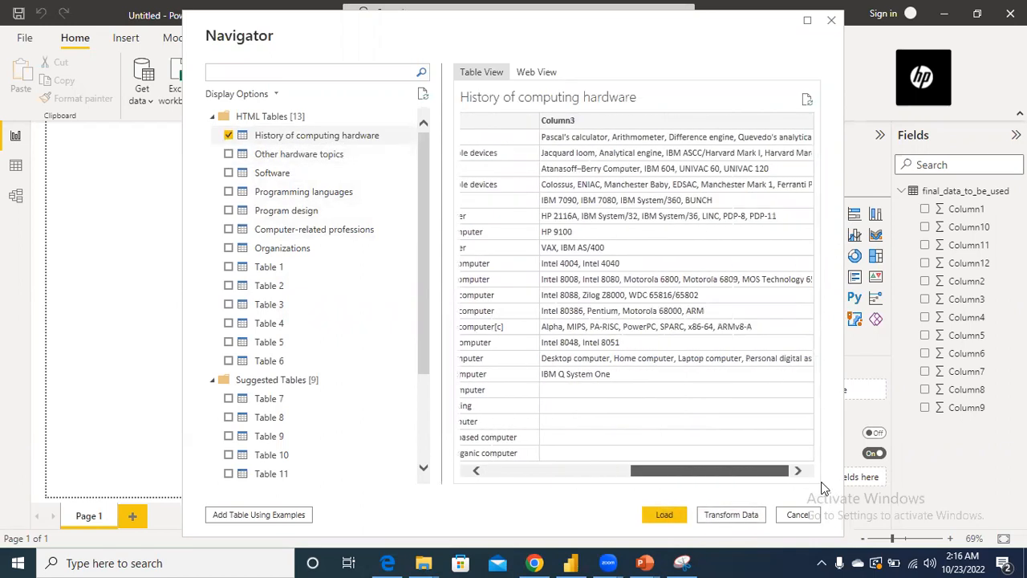
- Preview the Programming languages and Software tables and look through the list of available tables
left_click(277, 193)
left_click(266, 173)
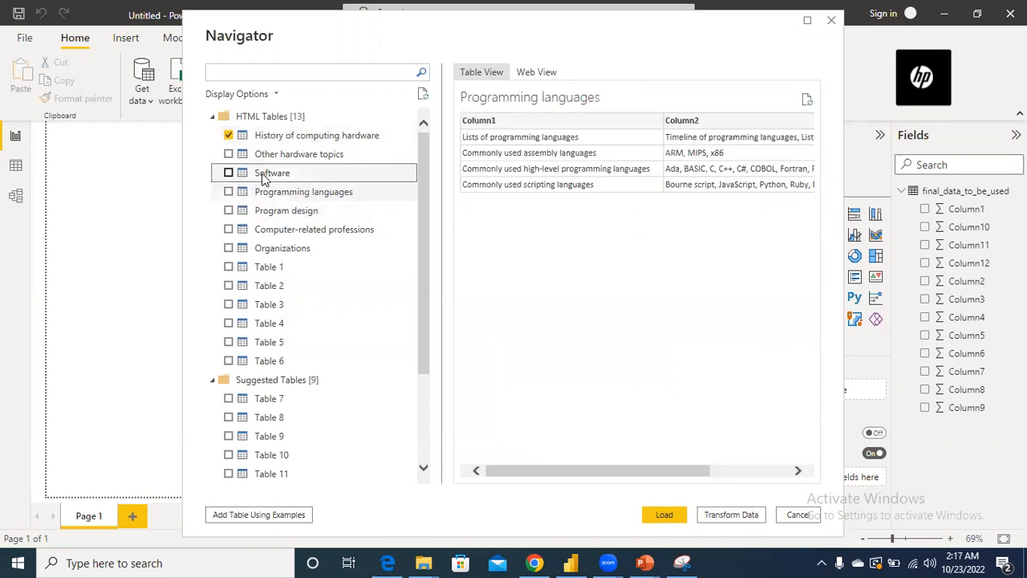
left_click_drag(418, 228, 428, 313)
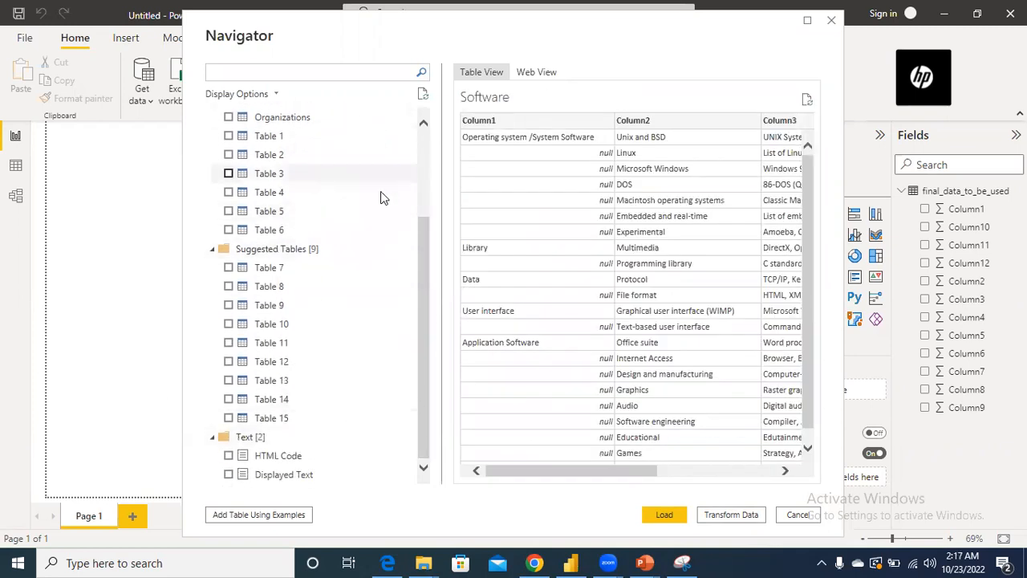
left_click_drag(423, 271, 417, 164)
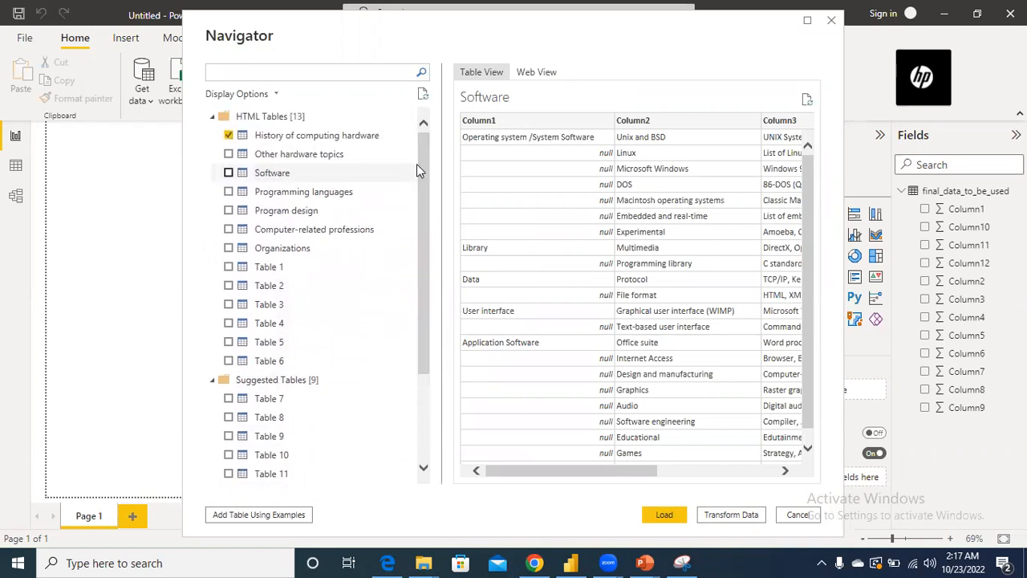
left_click(253, 193)
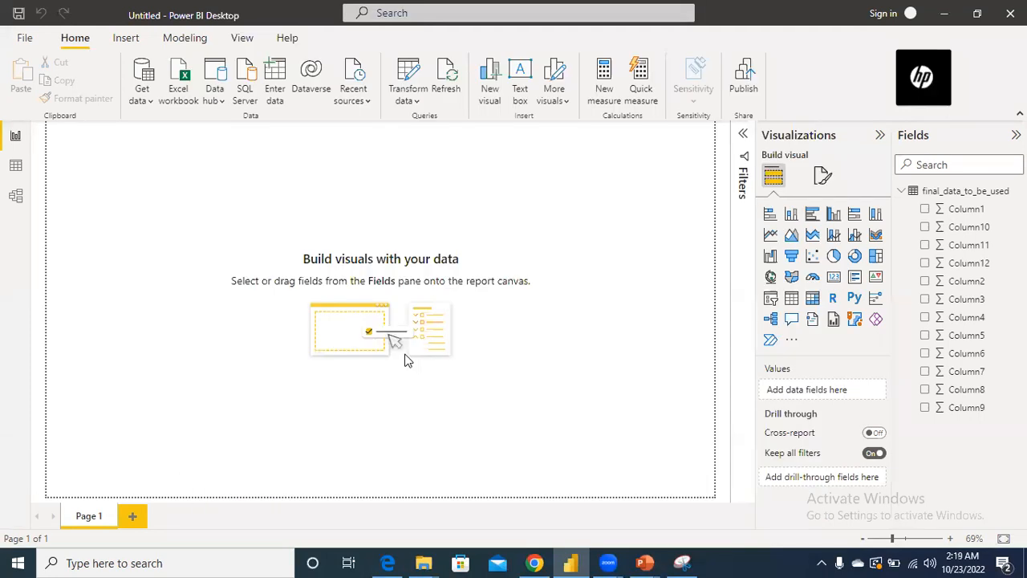
- Start a connection with the Data.World - Get Dataset (Beta) online service and accept the third-party service notice
left_click(149, 106)
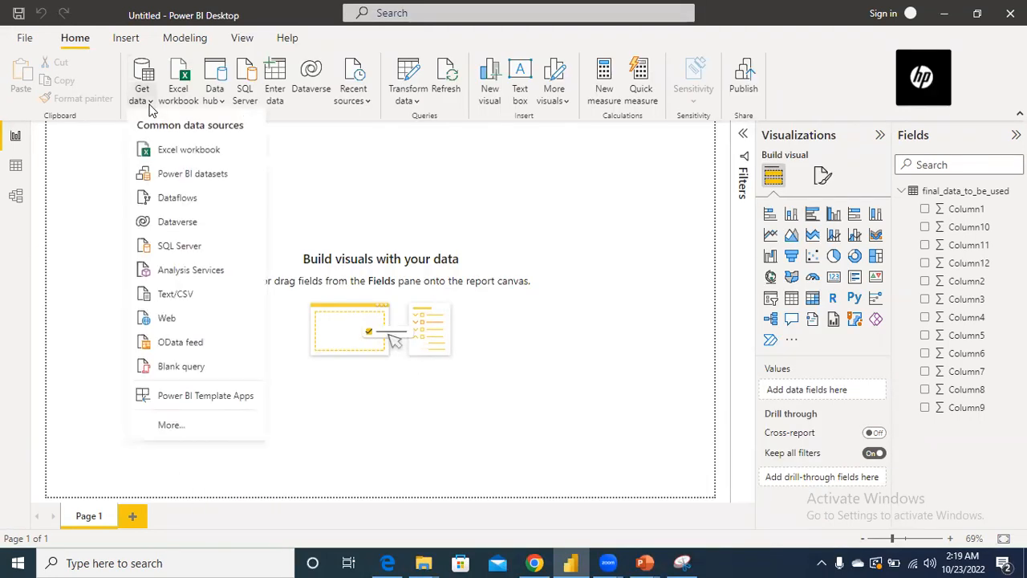
left_click(187, 428)
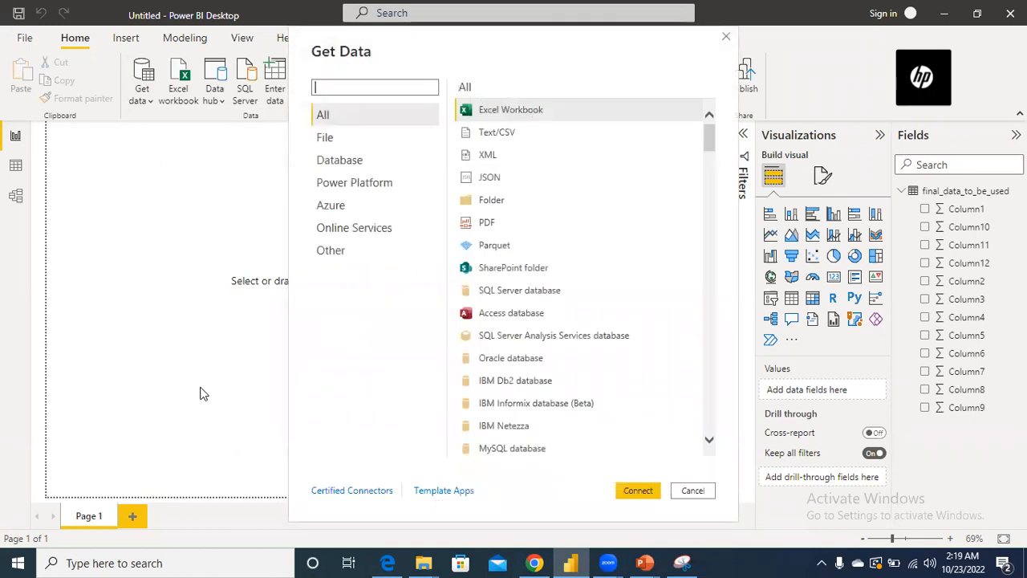
left_click(338, 230)
left_click_drag(709, 190, 714, 265)
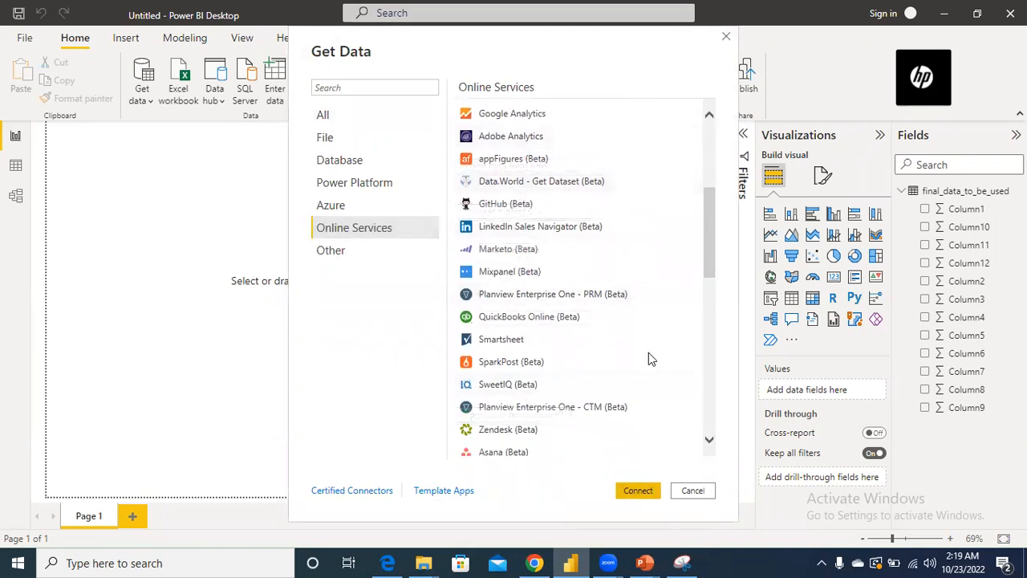
left_click(555, 181)
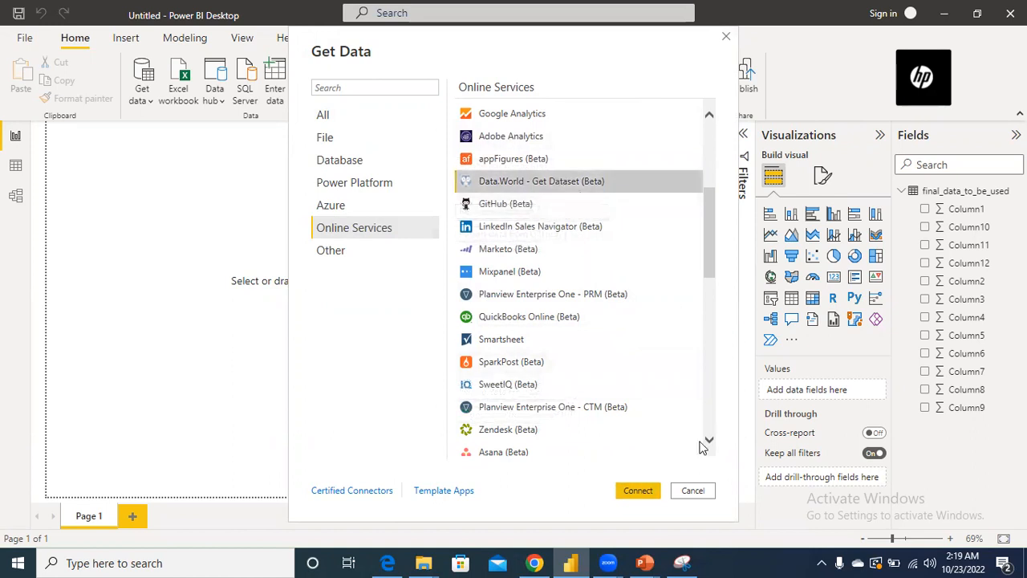
left_click(652, 489)
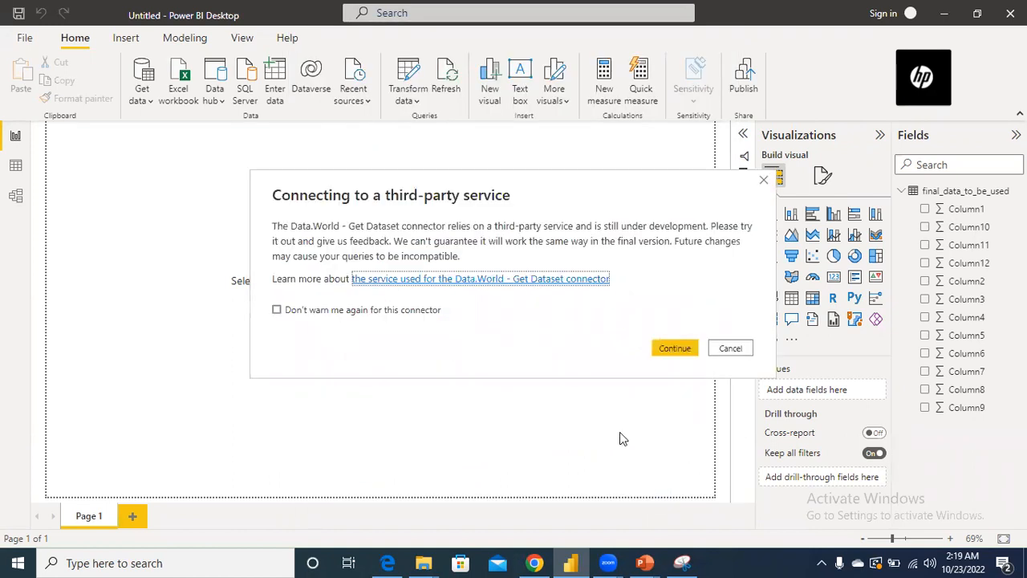
left_click(679, 350)
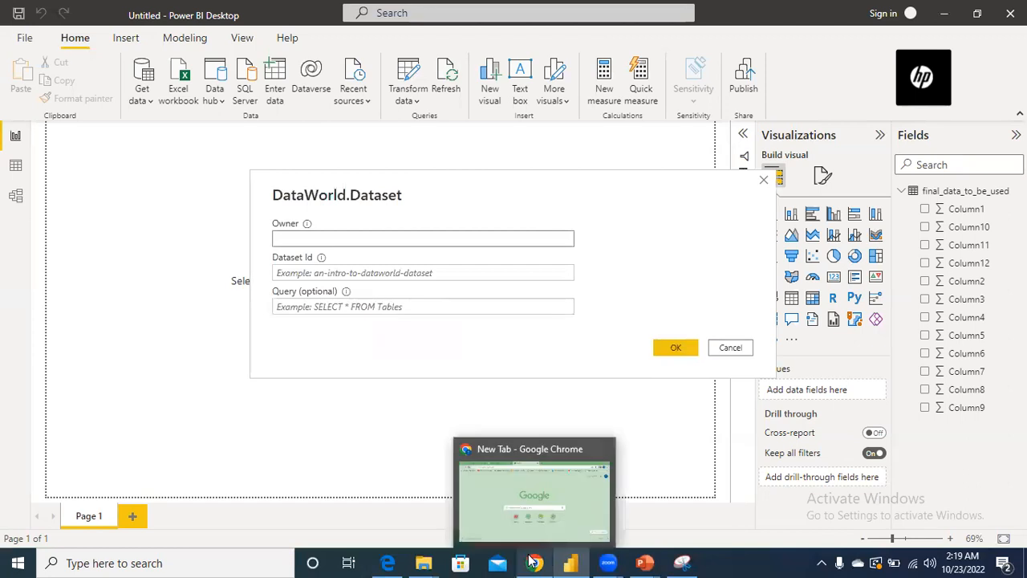
- Switch to Chrome, view the data.world site through a Google search for "data world", and close its tab
mouse_move(648, 562)
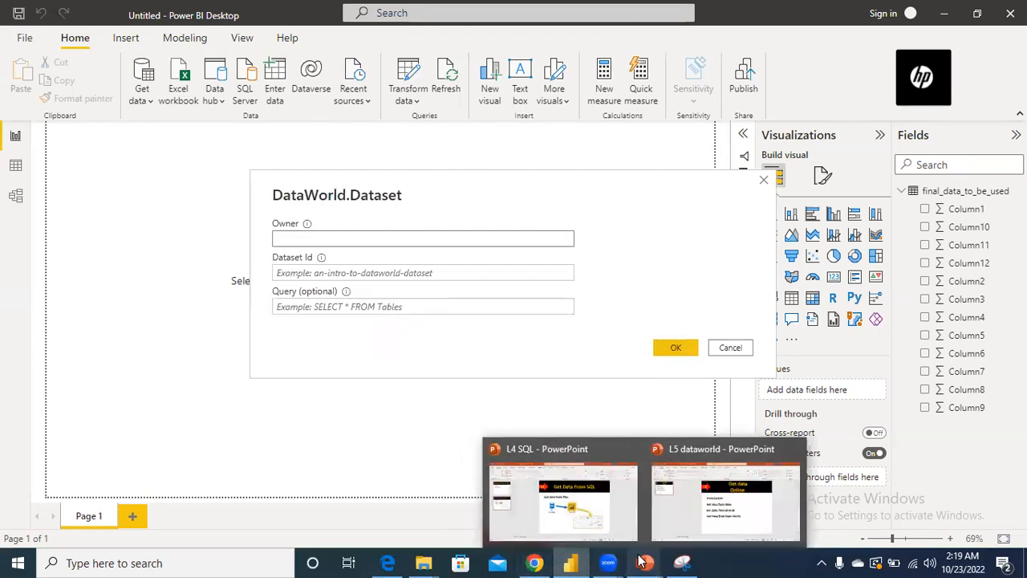
left_click(543, 560)
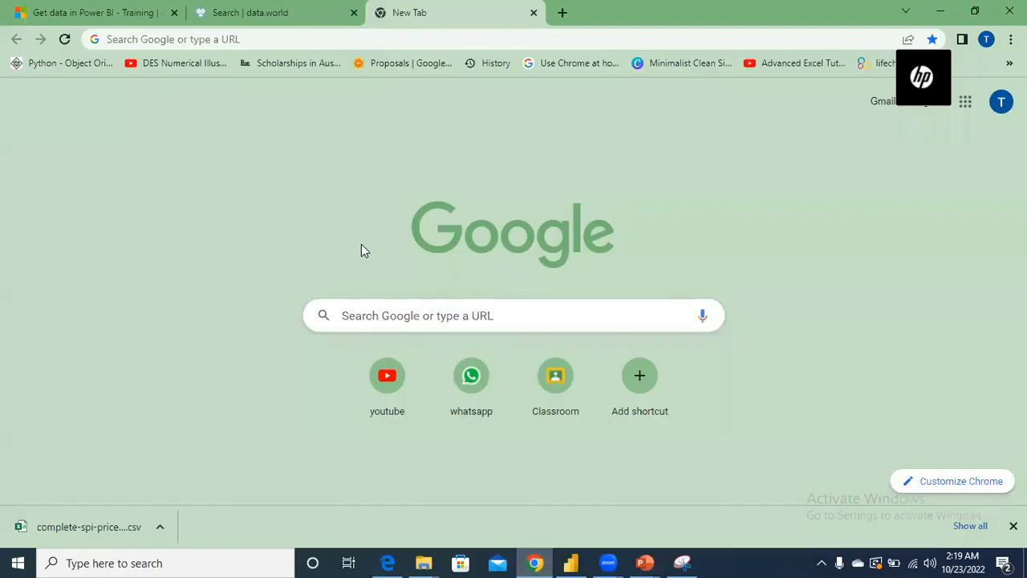
left_click(281, 16)
left_click(423, 8)
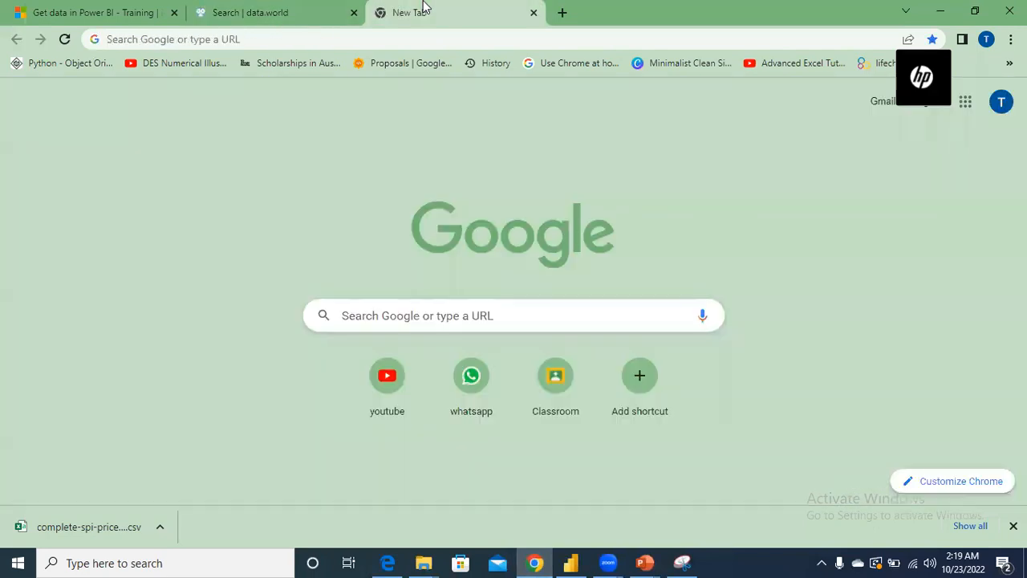
left_click(402, 39)
type("da")
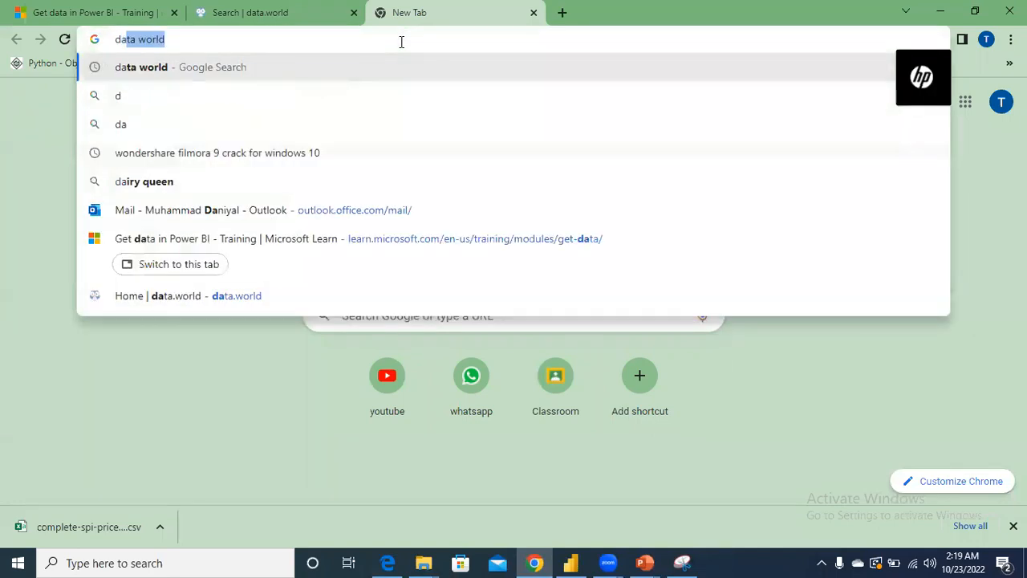
type("ta world")
key("Return")
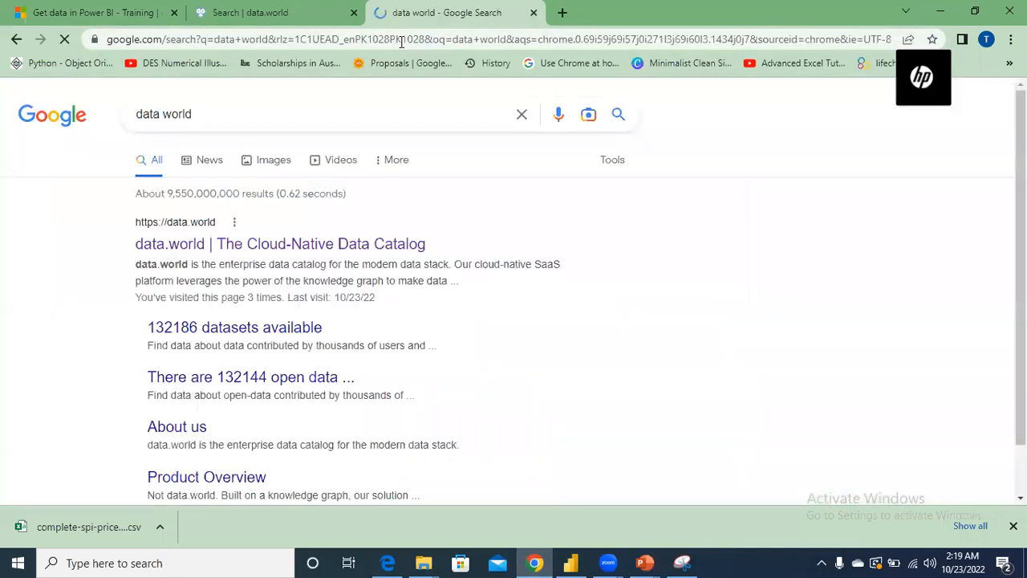
left_click(355, 247)
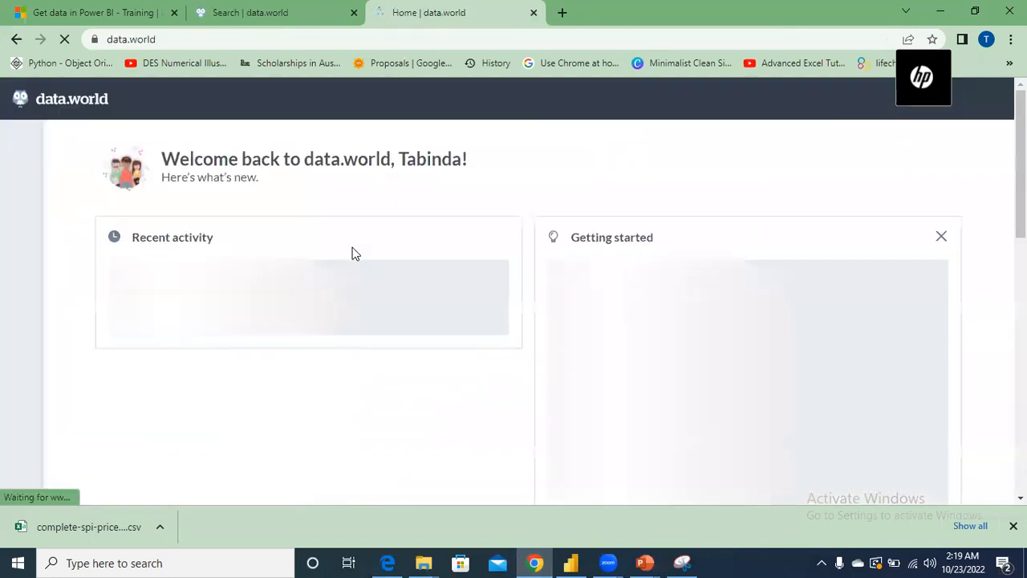
left_click(534, 12)
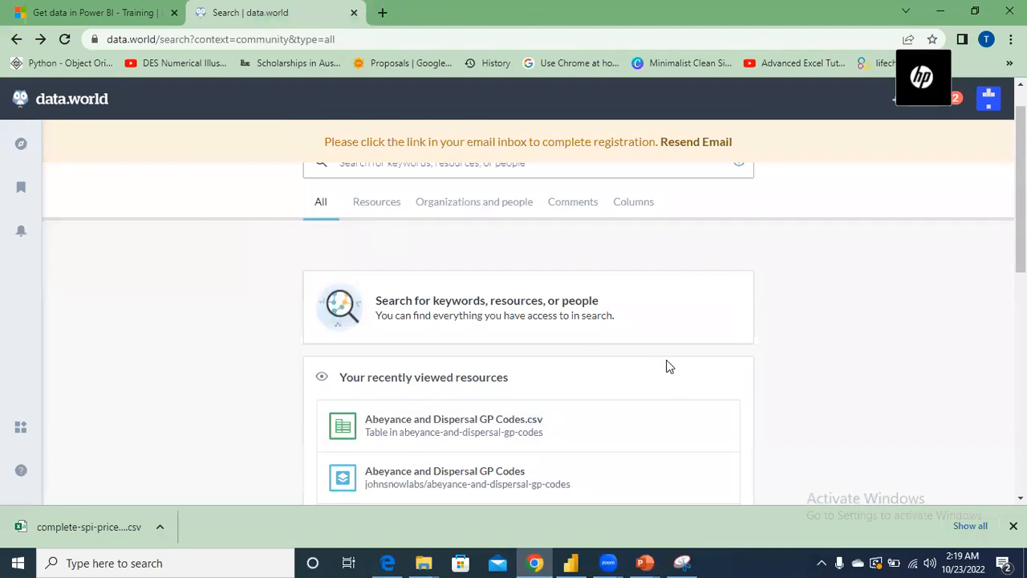
- Open the recently viewed Abeyance and Dispersal GP Codes.csv table on data.world and check which details the Power BI connection needs
left_click(441, 427)
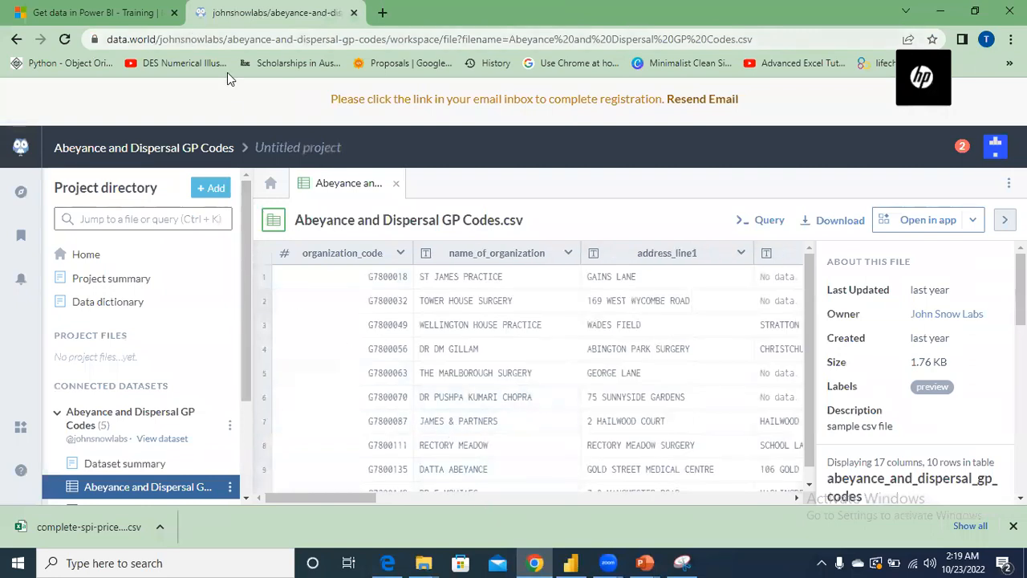
left_click(571, 563)
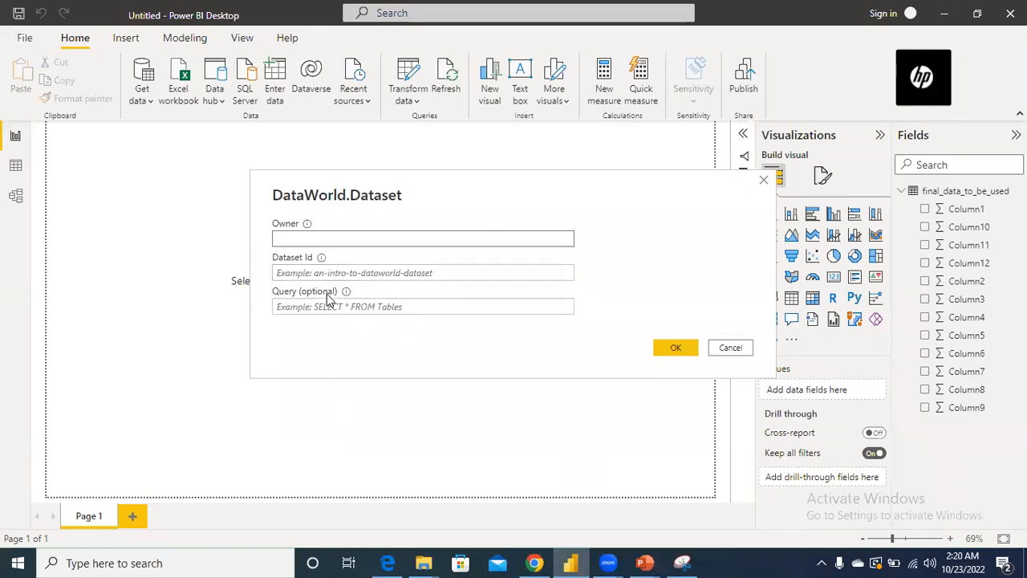
left_click(533, 563)
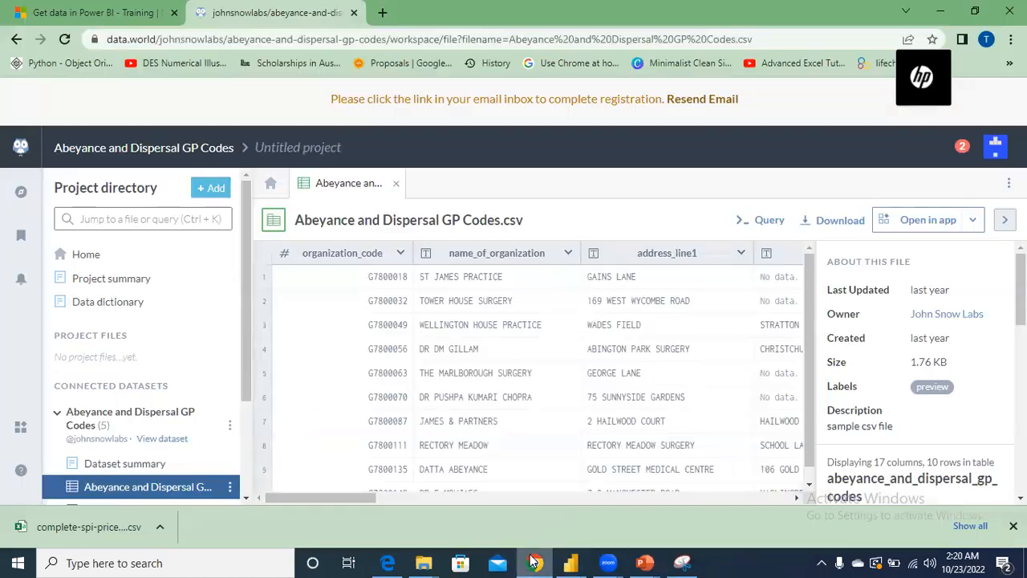
- Copy the owner johnsnowlabs from the dataset's web address into the Owner field of Power BI's DataWorld.Dataset connection
left_click(202, 43)
left_click(210, 40)
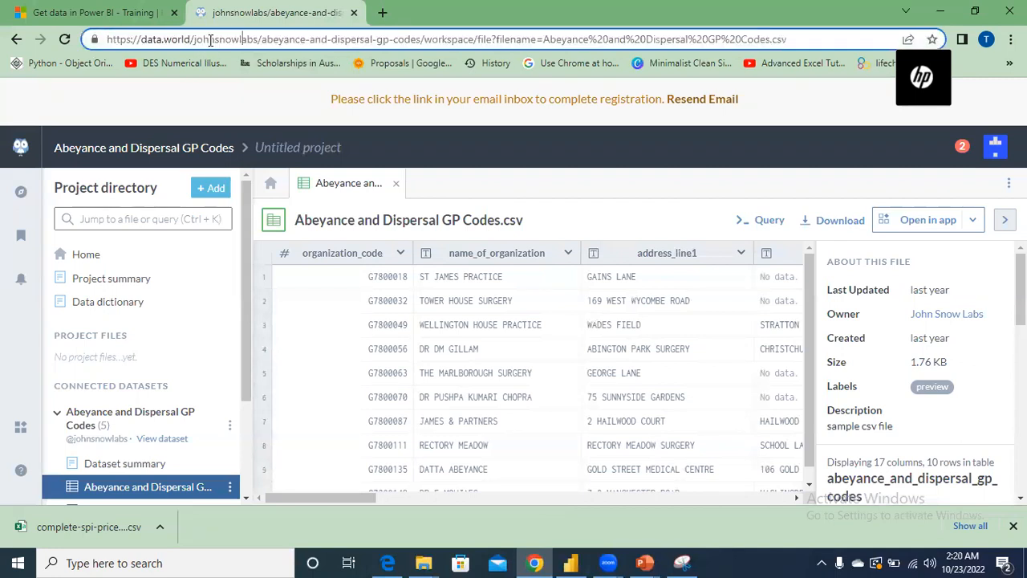
left_click_drag(260, 39, 195, 40)
left_click(196, 41)
left_click_drag(259, 38, 194, 41)
key("ctrl+c")
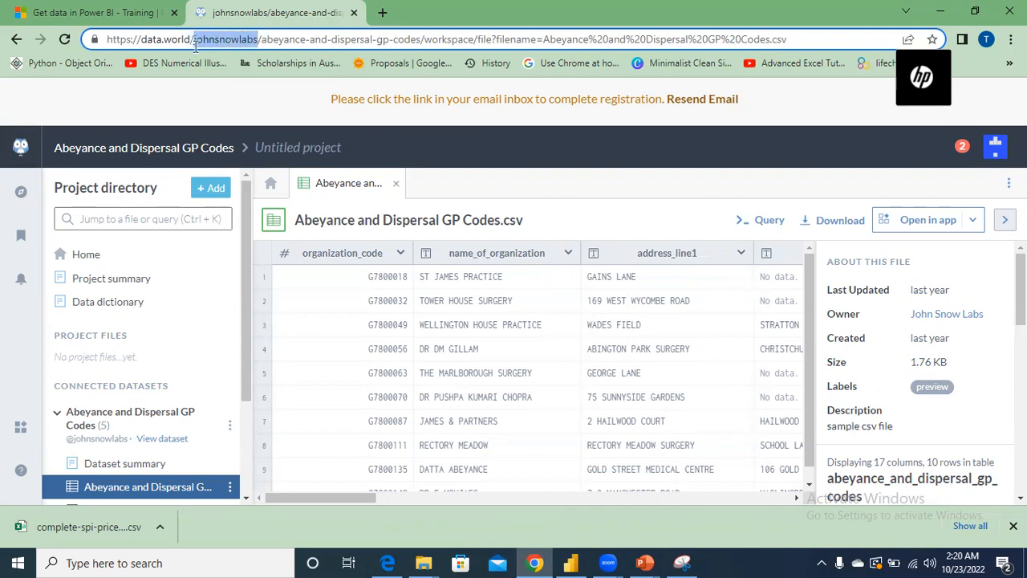
left_click(570, 561)
key("ctrl+v")
- Copy the dataset ID abeyance-and-dispersal-gp-codes from the web address in Chrome into Power BI's Dataset Id field
left_click(534, 563)
left_click(261, 39)
left_click_drag(261, 39, 421, 48)
key("ctrl+c")
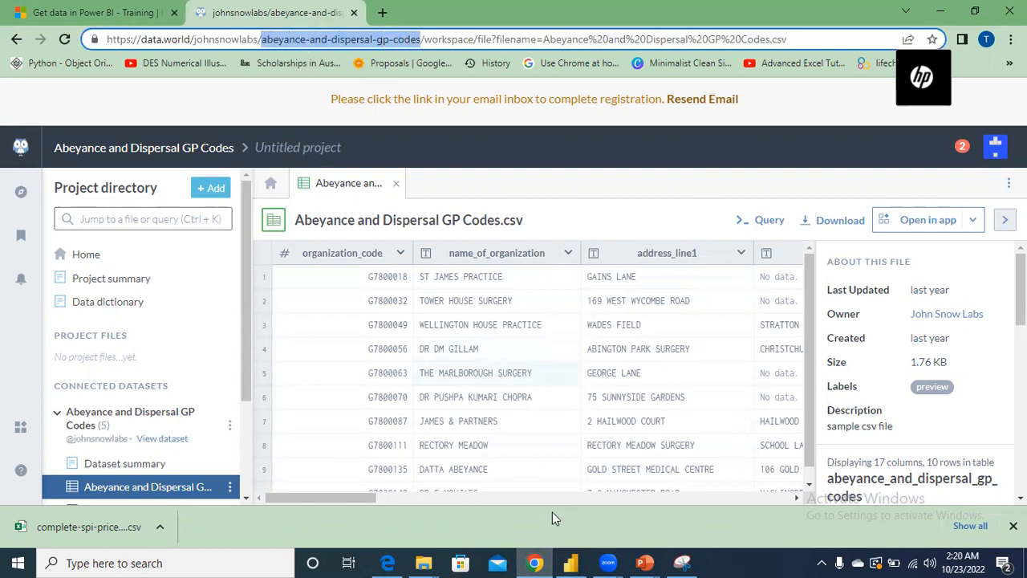
left_click(570, 562)
left_click(327, 275)
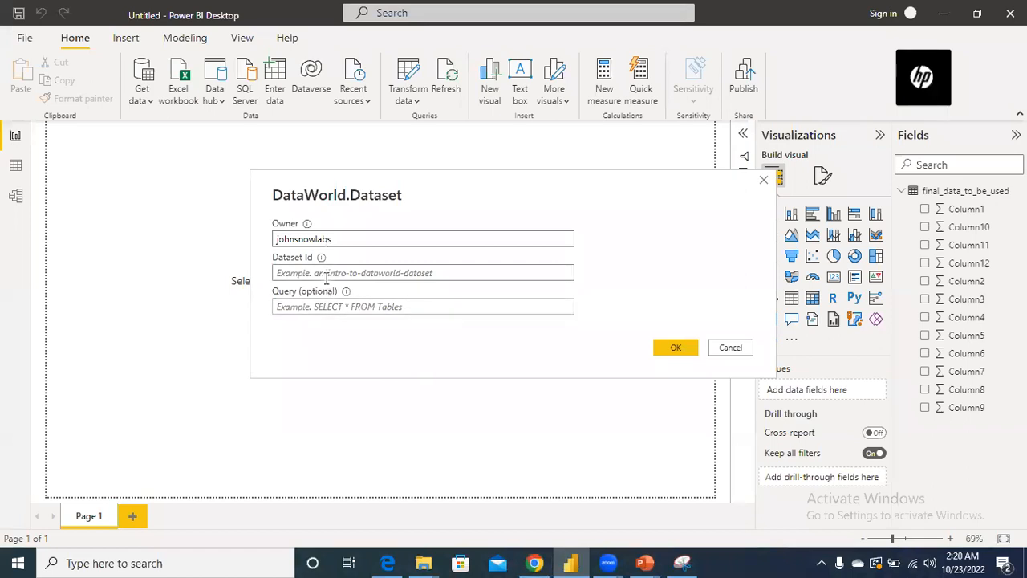
key("ctrl+v")
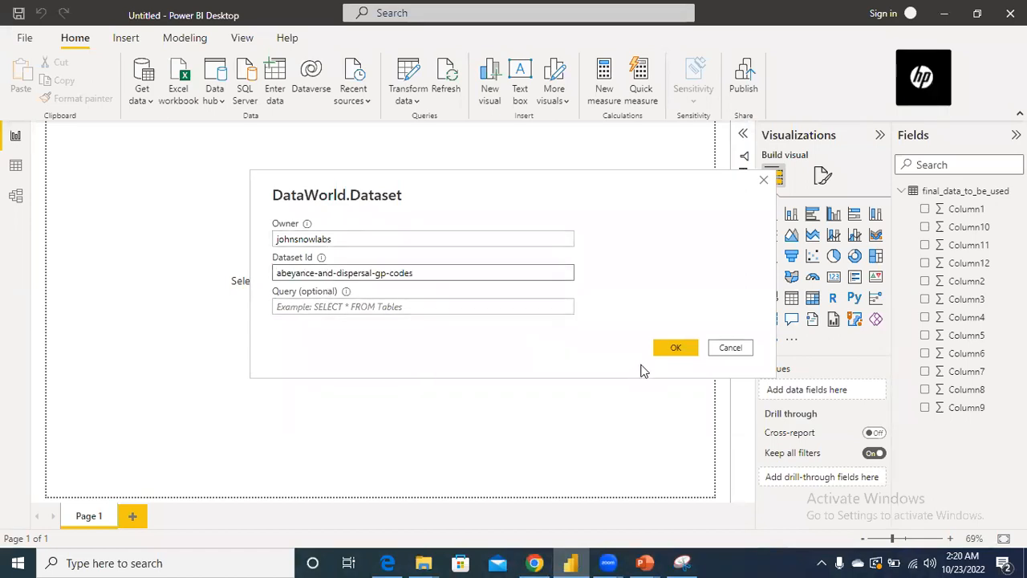
- Connect to the dataset and select the abeyance_and_dispersal_gp_codes and abeyance_and_dispersal_gp_codes_2 tables, previewing their contents
left_click(672, 349)
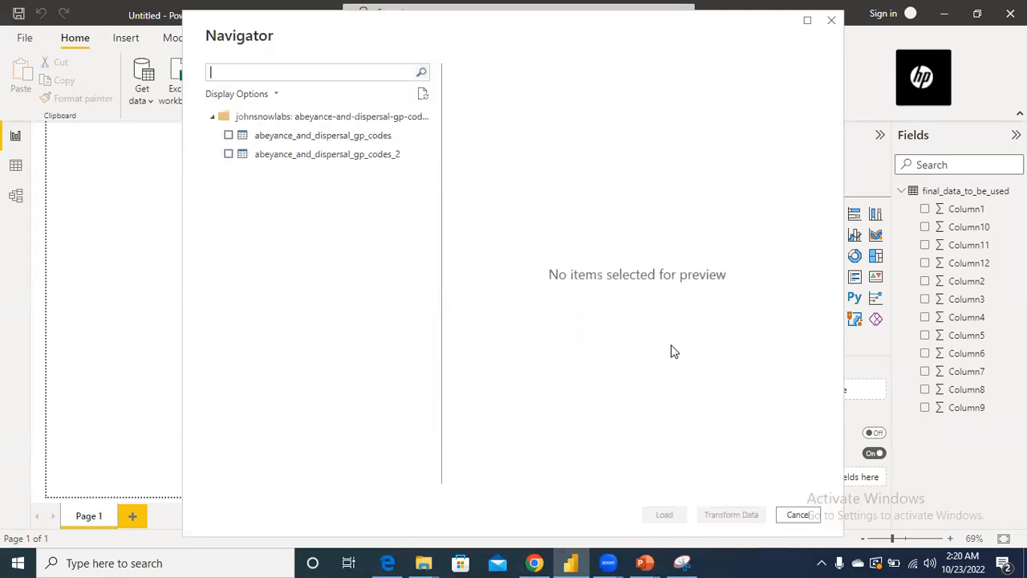
left_click(228, 135)
left_click(229, 154)
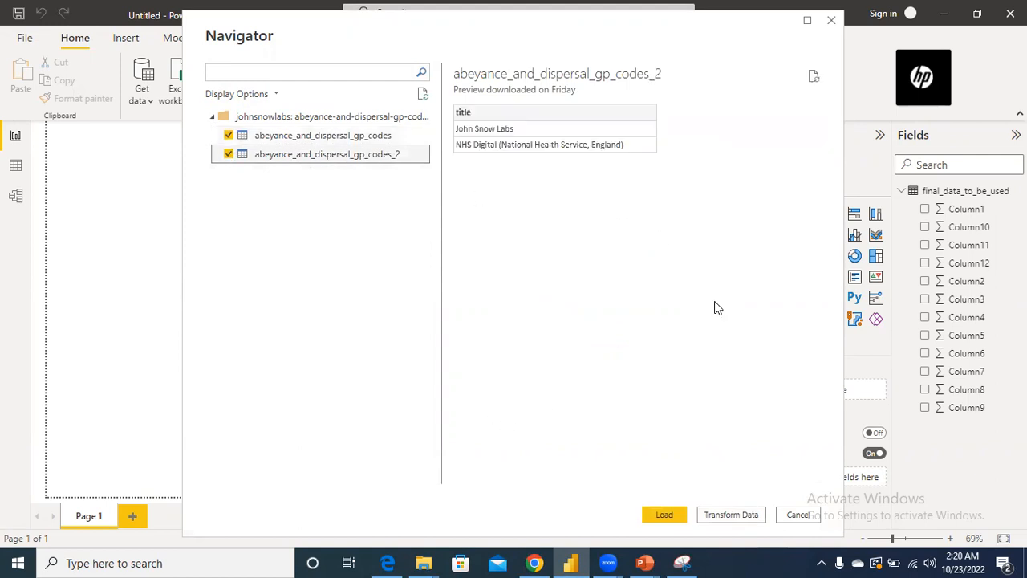
left_click(374, 136)
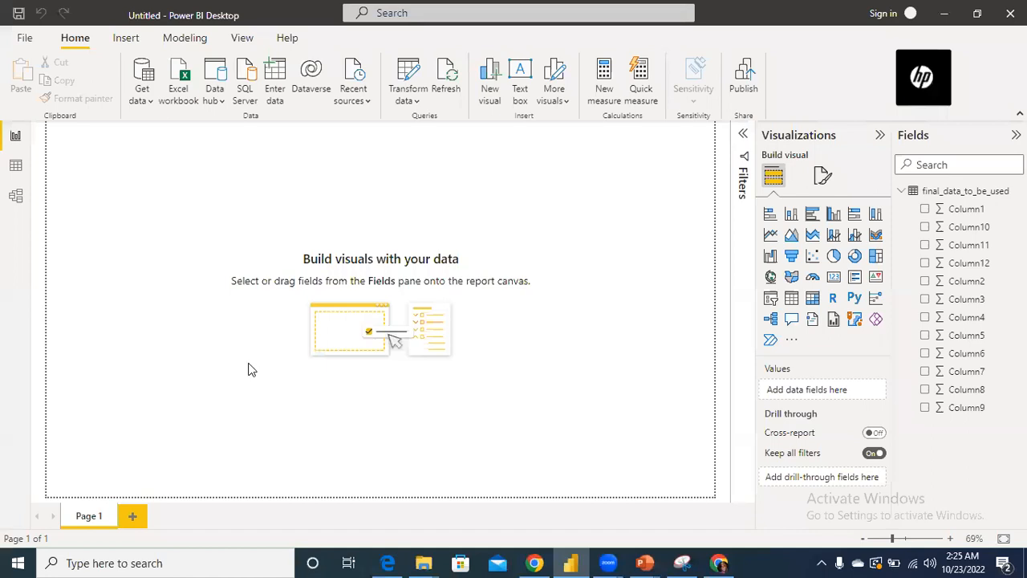
- Start a new data connection with the GitHub (Beta) connector and accept its preview connector notice
left_click(141, 101)
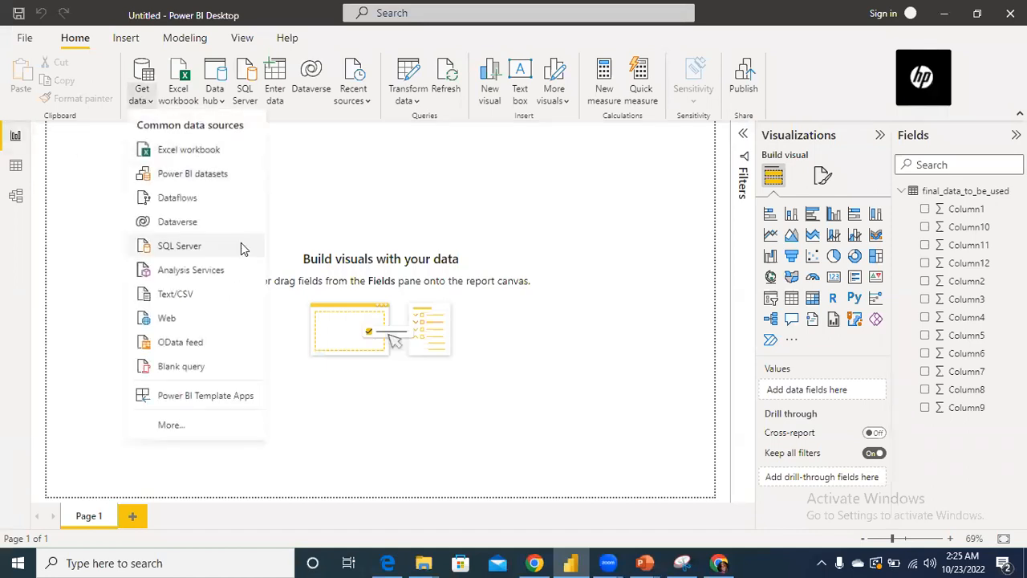
left_click(202, 426)
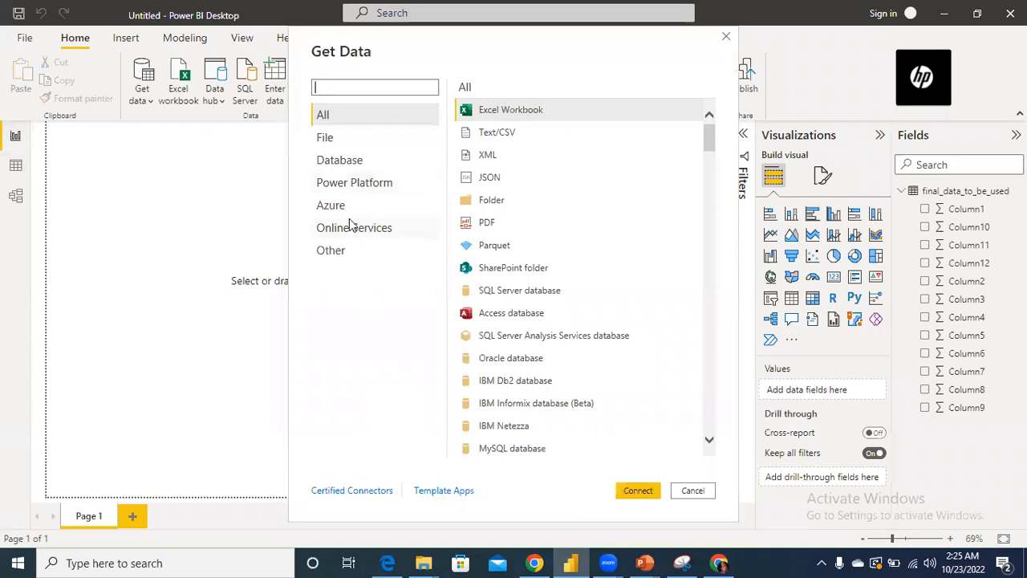
type("g")
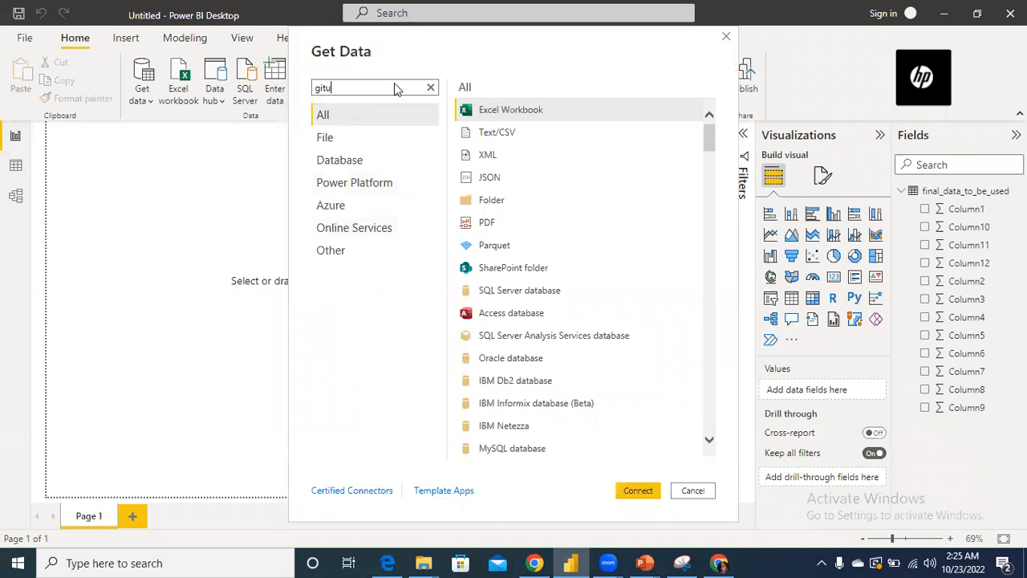
type("itu")
key("BackSpace")
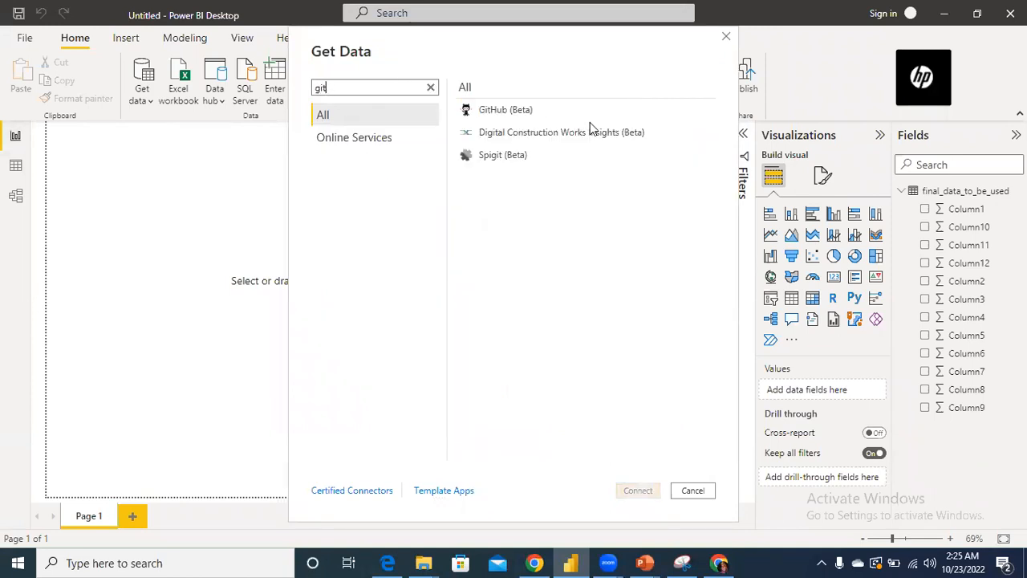
left_click(588, 112)
left_click(638, 494)
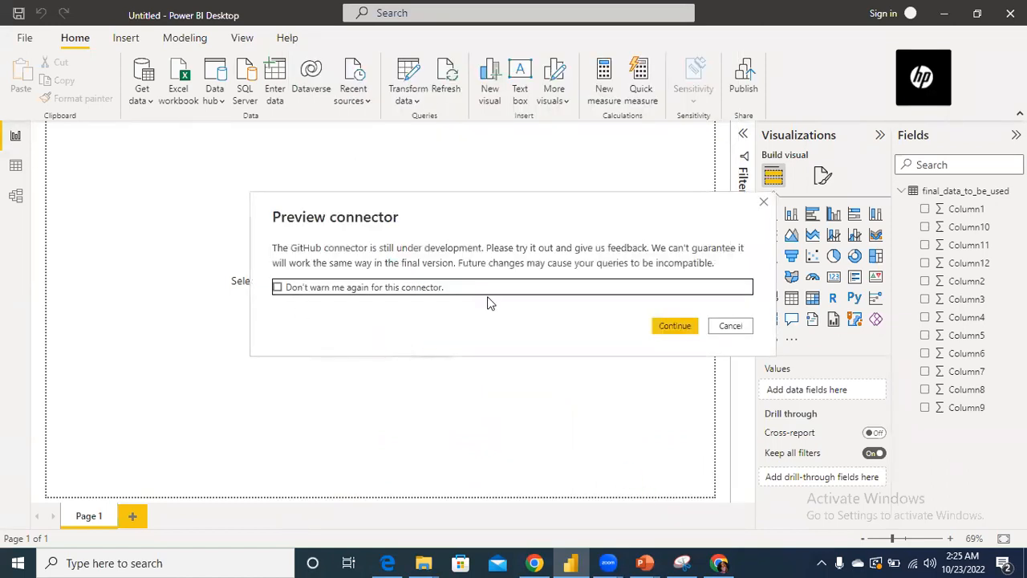
left_click(671, 326)
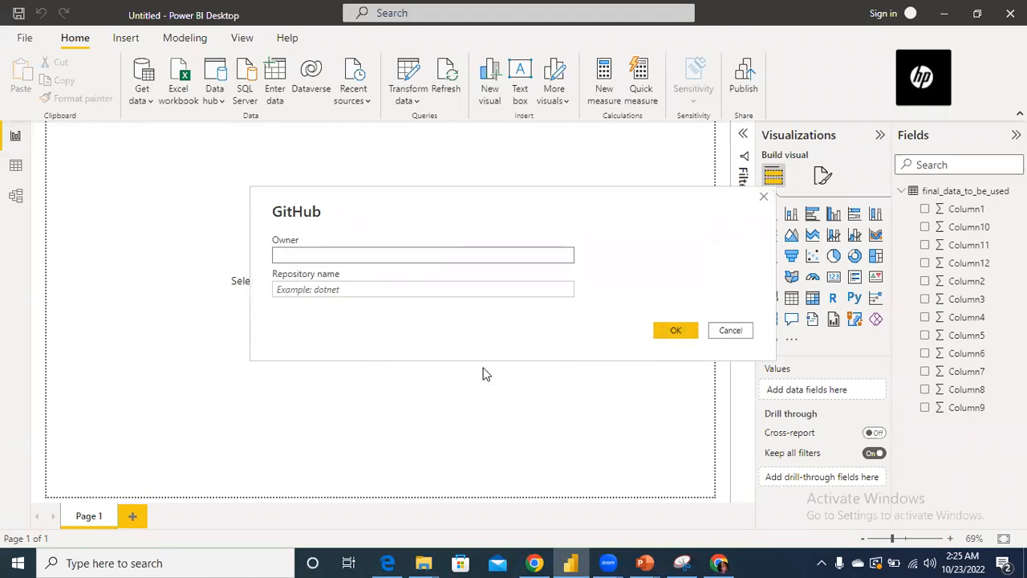
- Copy the owner Python-World from the repository's web address in Chrome into the Owner field of Power BI's GitHub connection
left_click(719, 564)
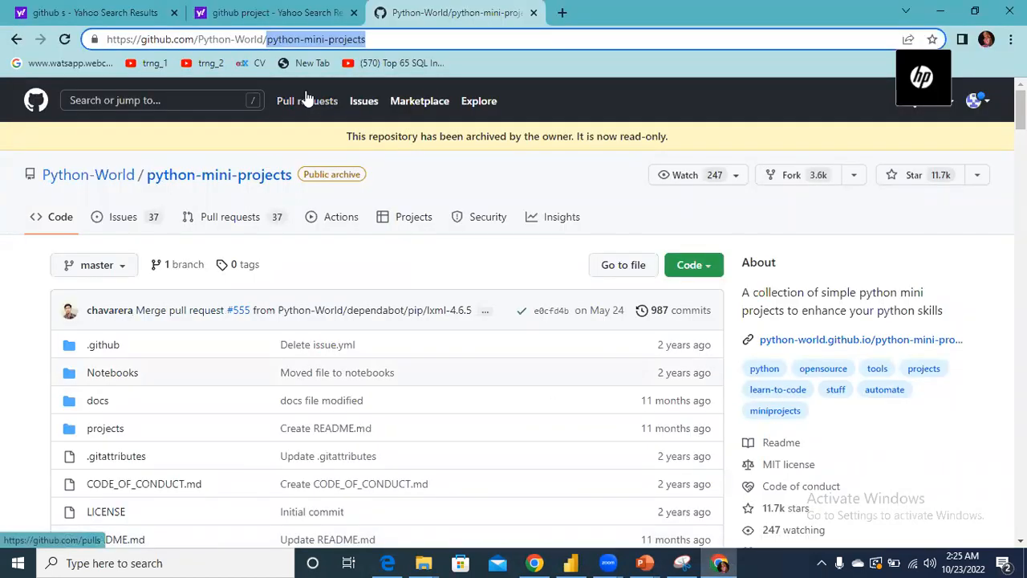
left_click(242, 39)
left_click_drag(264, 38, 197, 39)
key("ctrl+c")
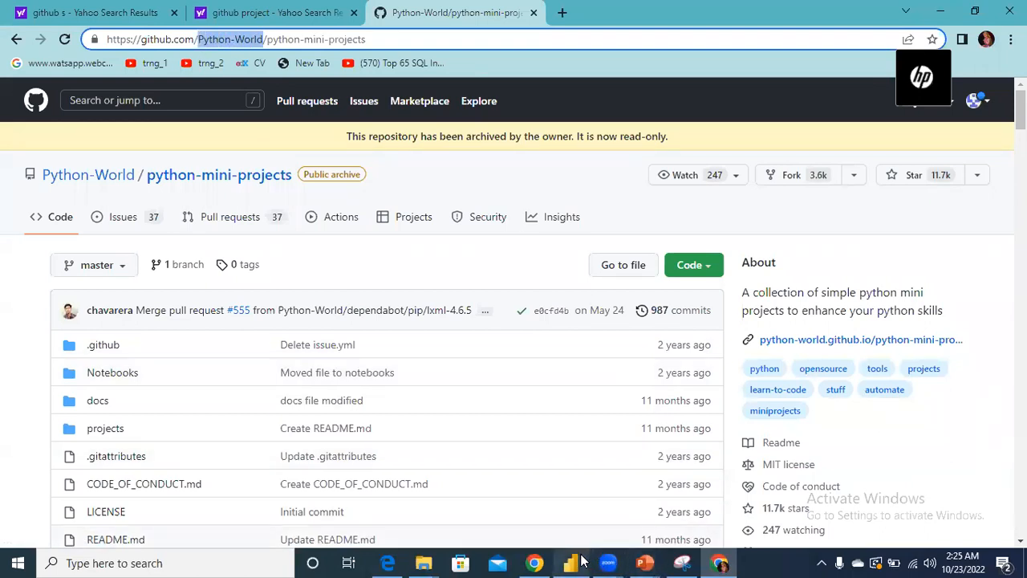
left_click(532, 562)
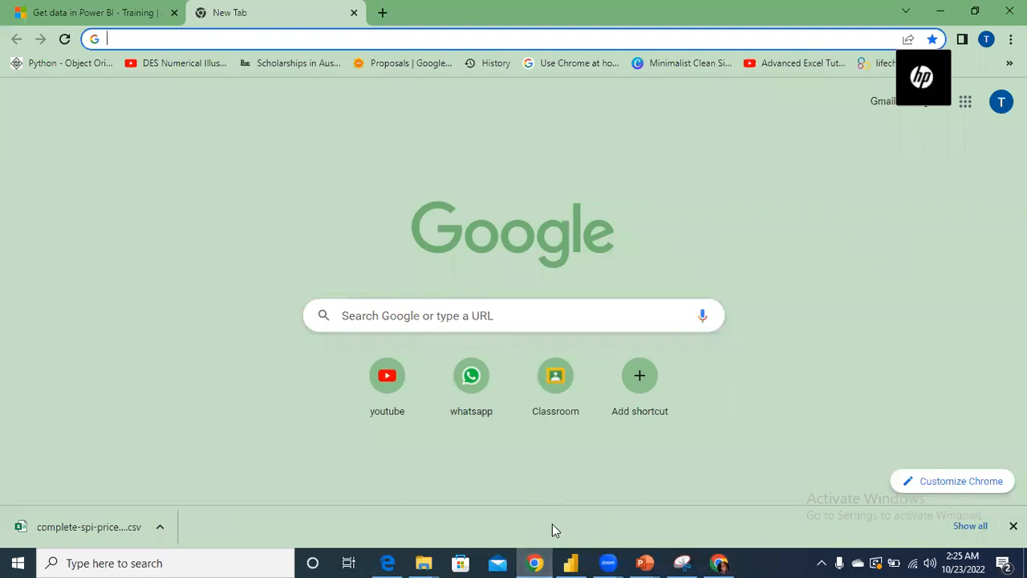
left_click(571, 562)
key("ctrl+v")
- Copy the repository name python-mini-projects from the web address in Chrome into Power BI's Repository name field and connect to the repository
left_click(413, 288)
left_click(727, 560)
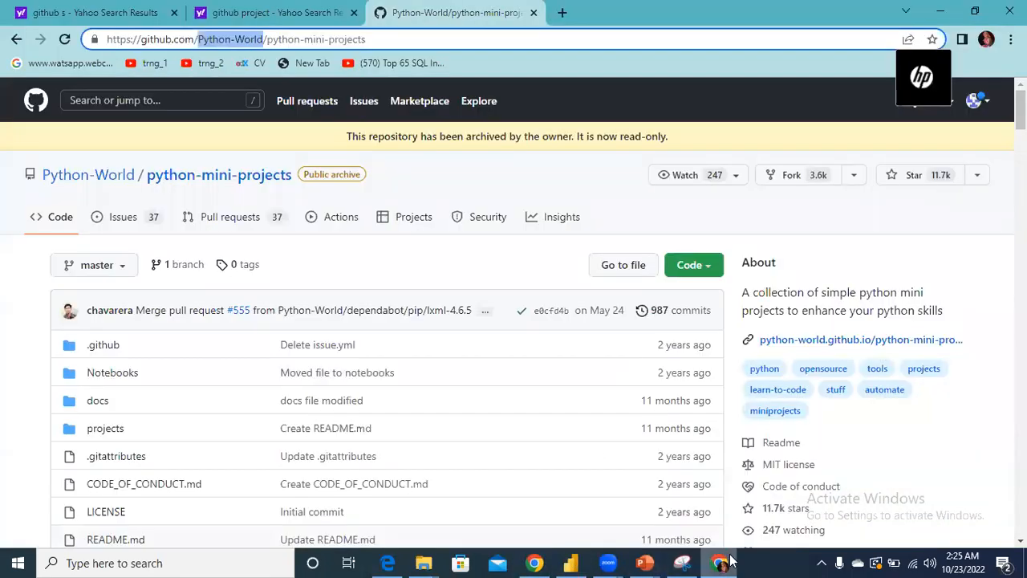
left_click_drag(381, 38, 267, 41)
key("ctrl+c")
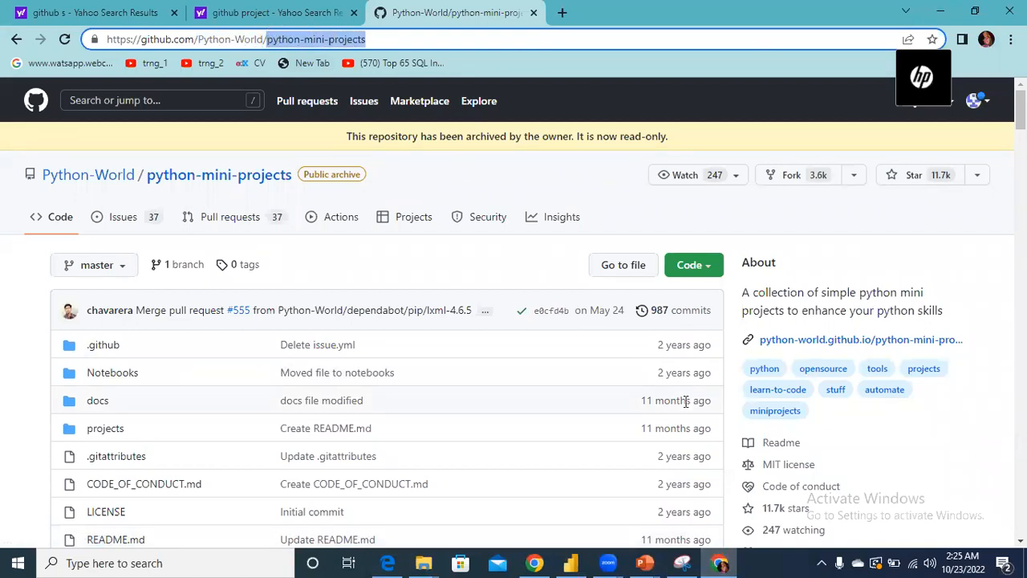
left_click(536, 562)
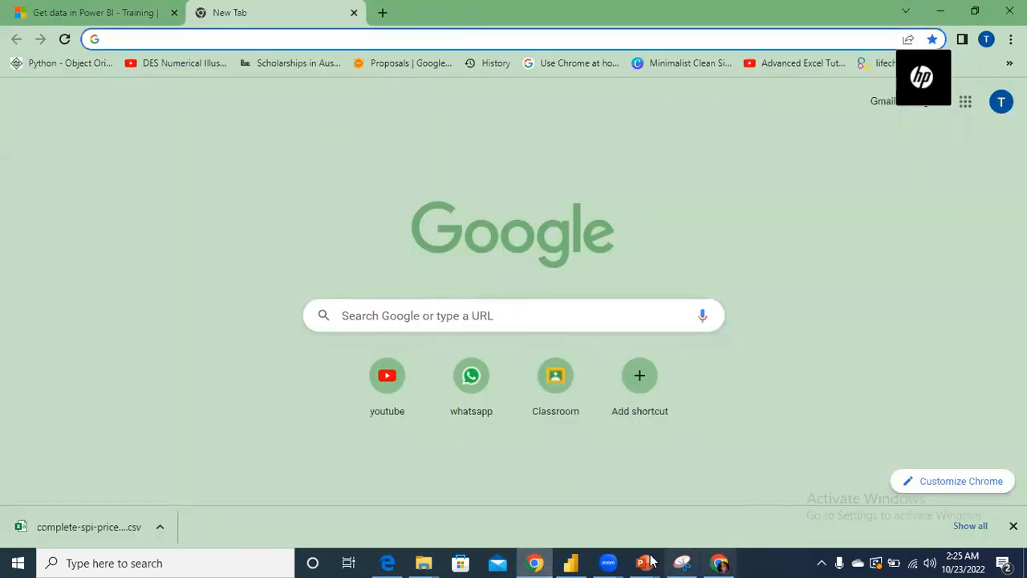
left_click(570, 563)
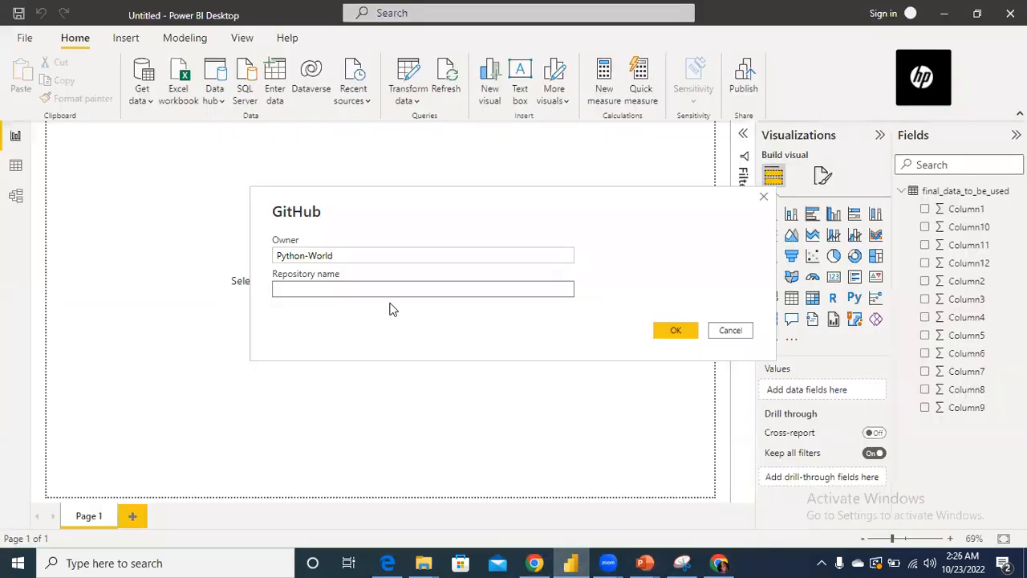
key("ctrl+v")
left_click(678, 338)
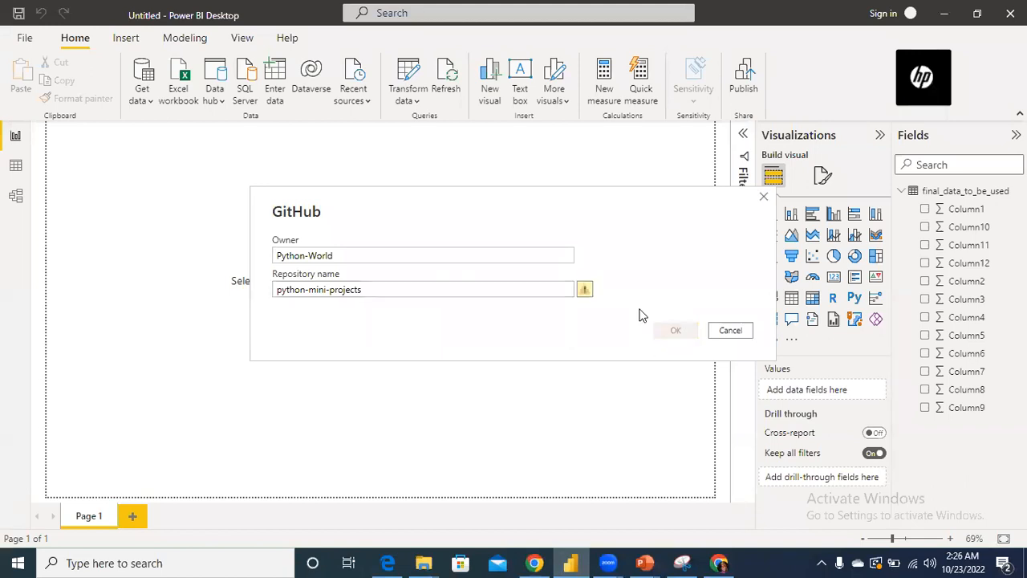
mouse_move(585, 289)
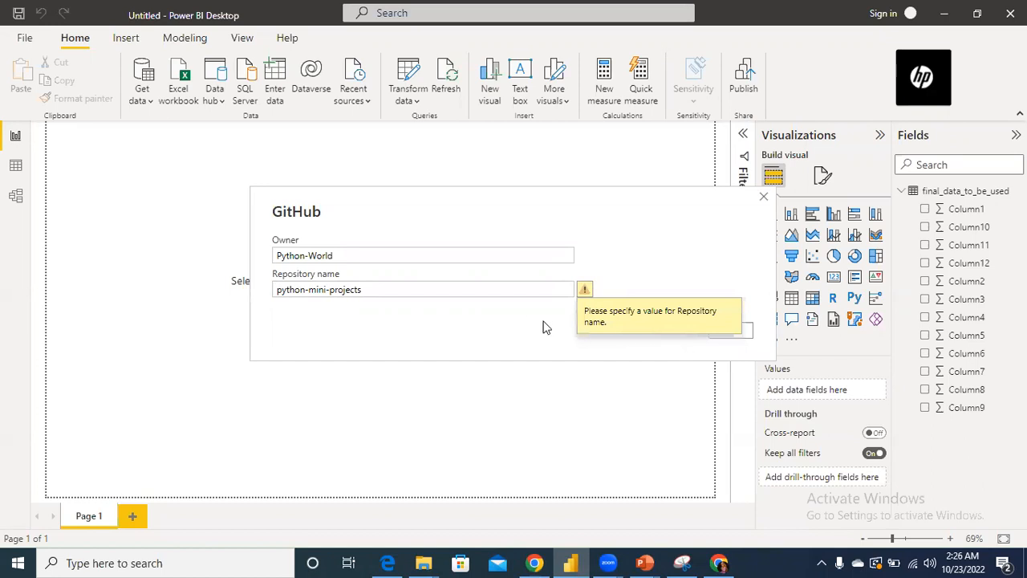
left_click(574, 291)
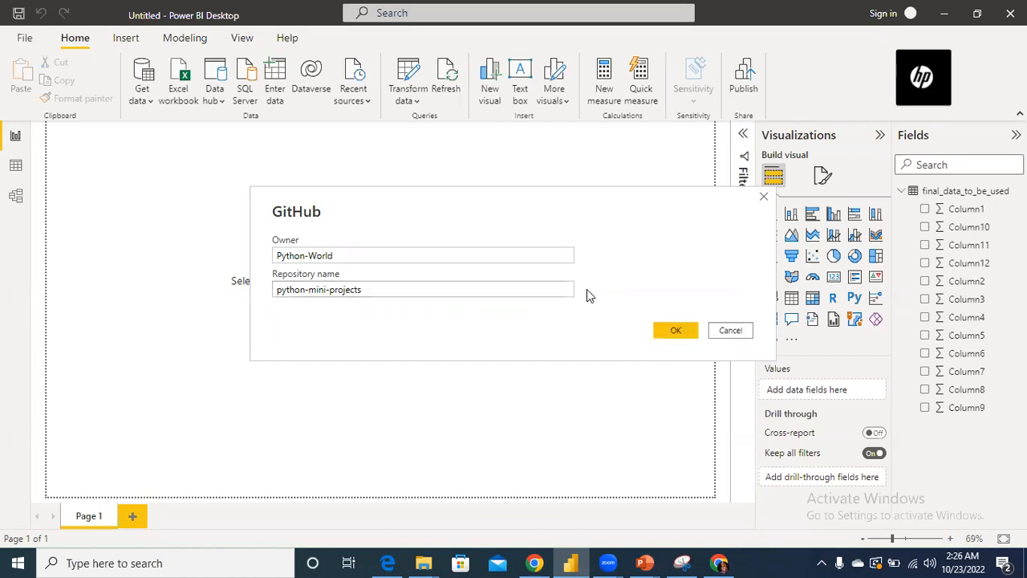
left_click(672, 332)
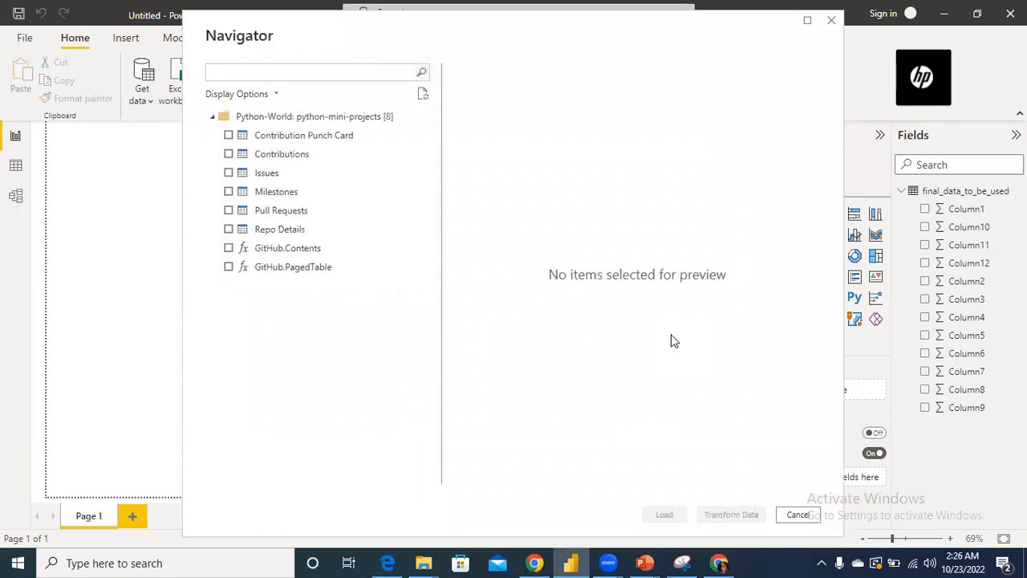
- Load the Contribution Punch Card and Contributions tables from the repository and show the loaded tables in the model view
left_click(228, 136)
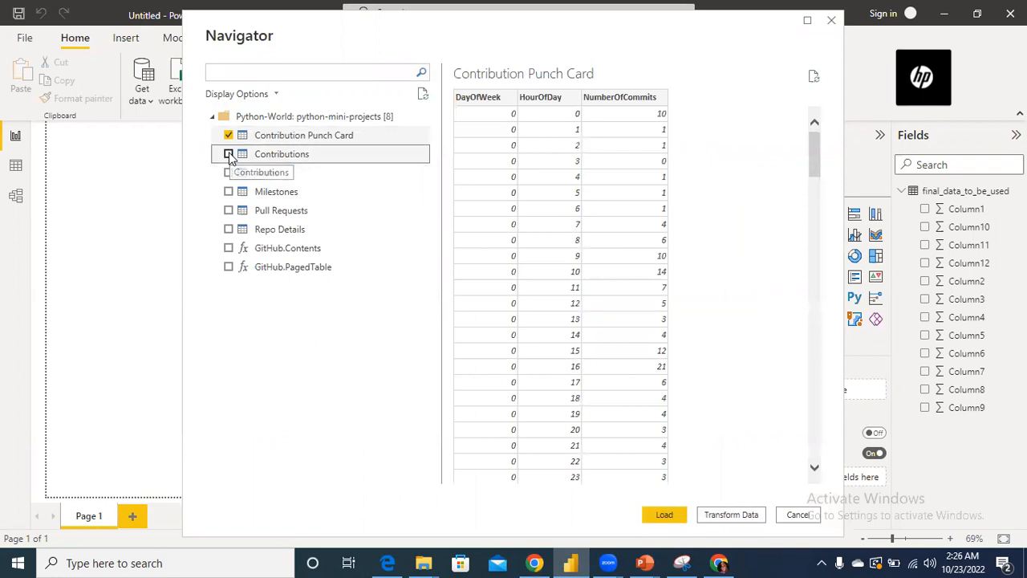
left_click(229, 154)
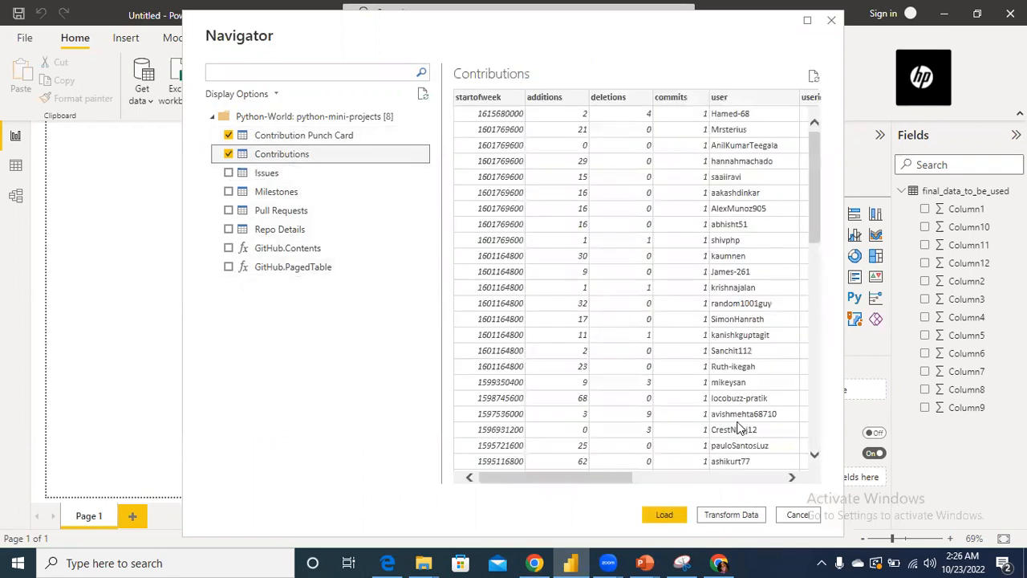
left_click(664, 514)
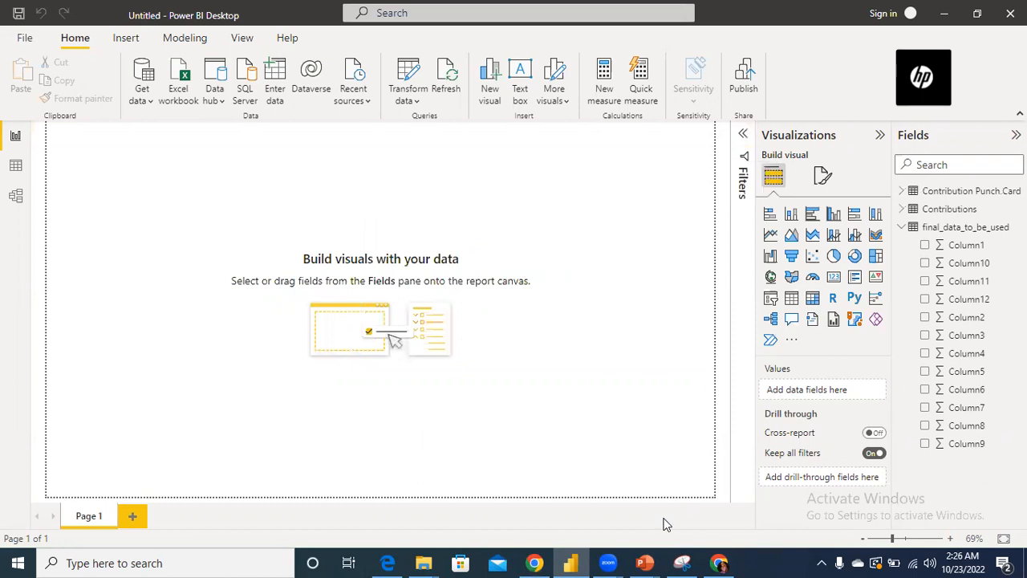
left_click(17, 197)
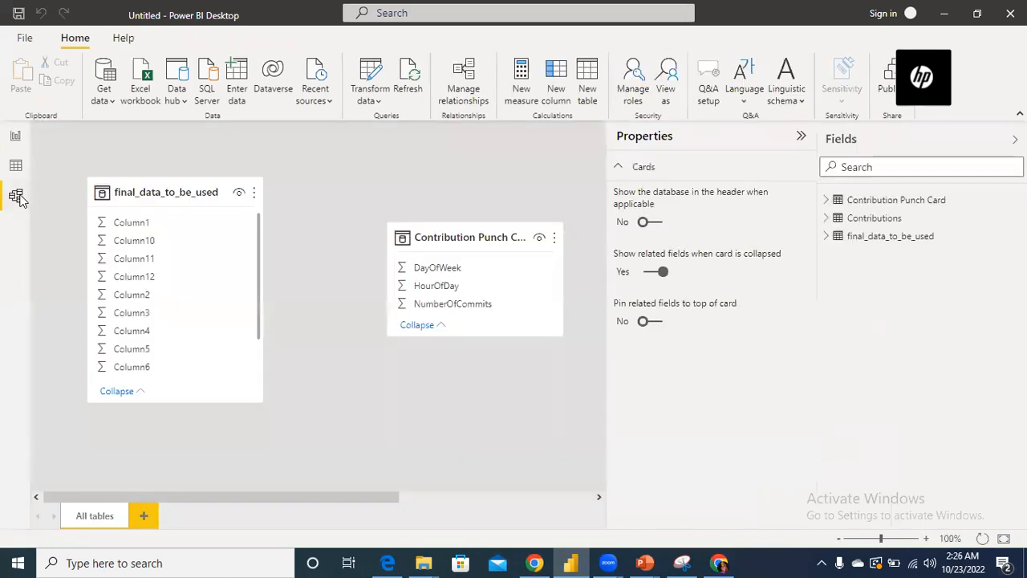